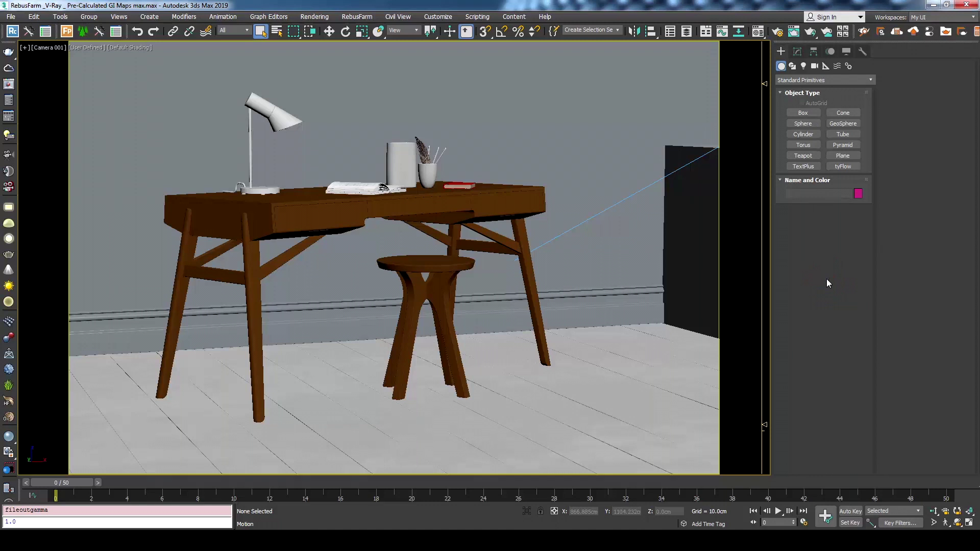
Step: Show Render Setup's GI tab with Irradiance map primary and Light cache secondary engines
left_click(778, 33)
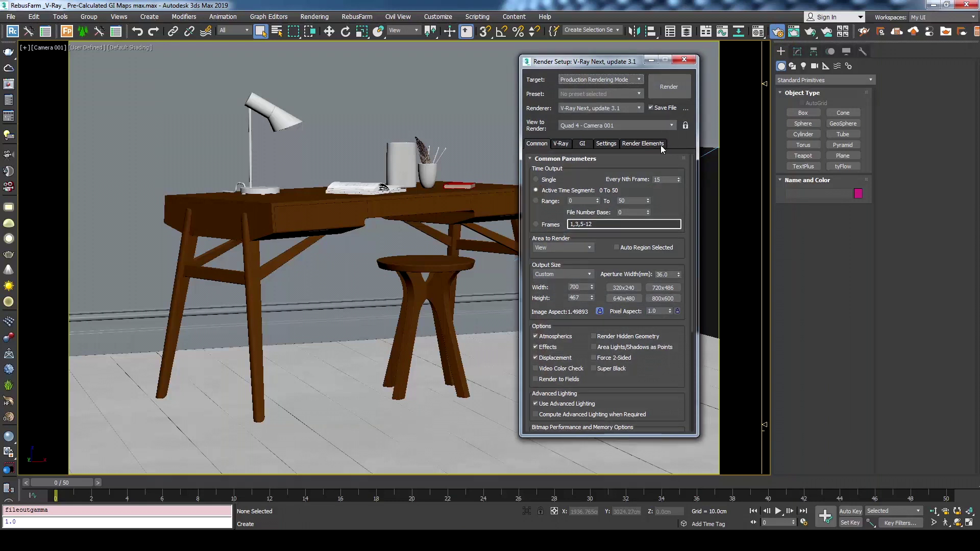
left_click(582, 145)
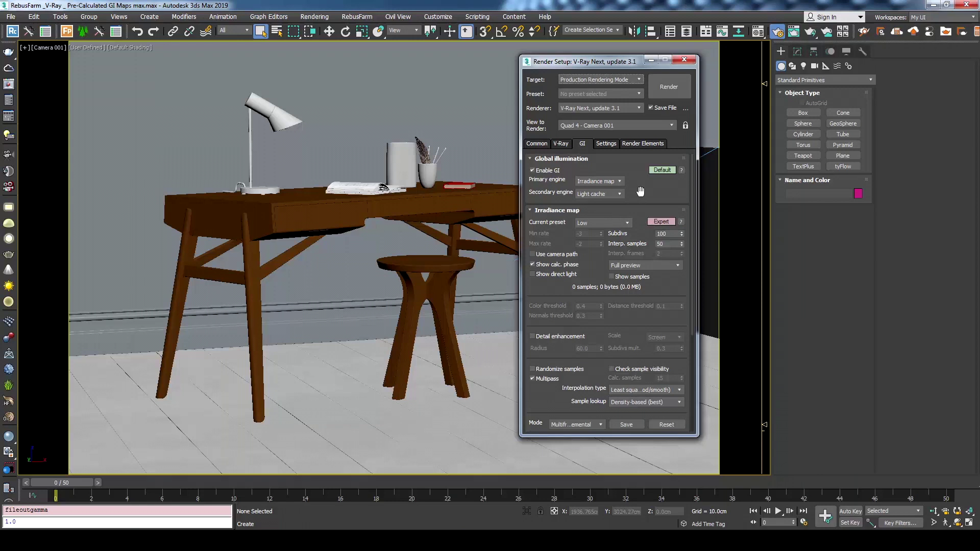
Step: Set the Irradiance map mode to From file and load Irradiance Map.vrmap
scroll(641, 191, "down", 5)
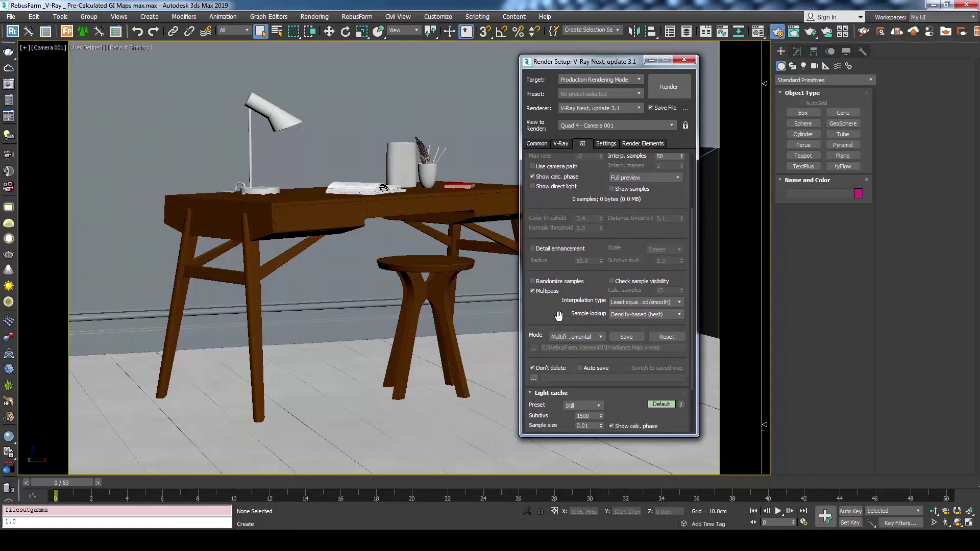
scroll(558, 279, "down", 2)
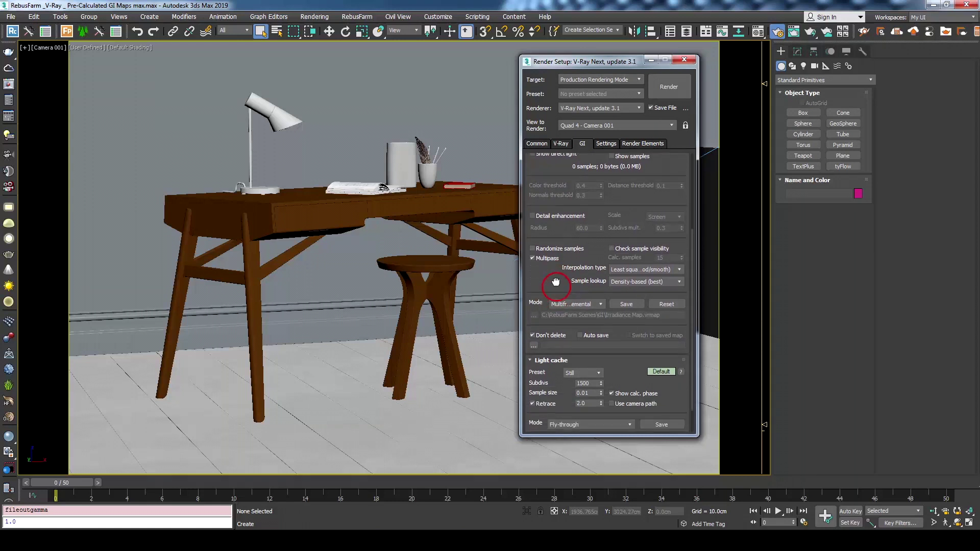
left_click(586, 302)
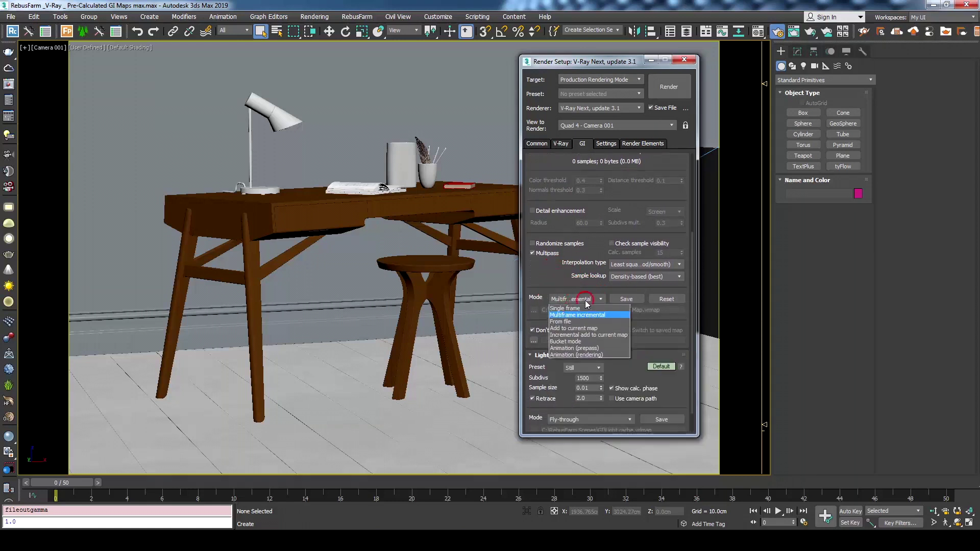
left_click(564, 323)
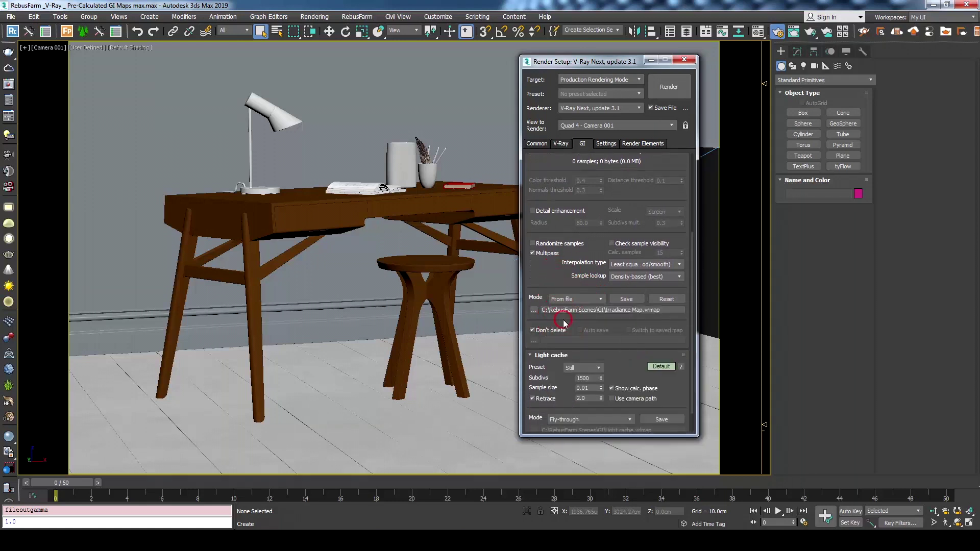
left_click(534, 311)
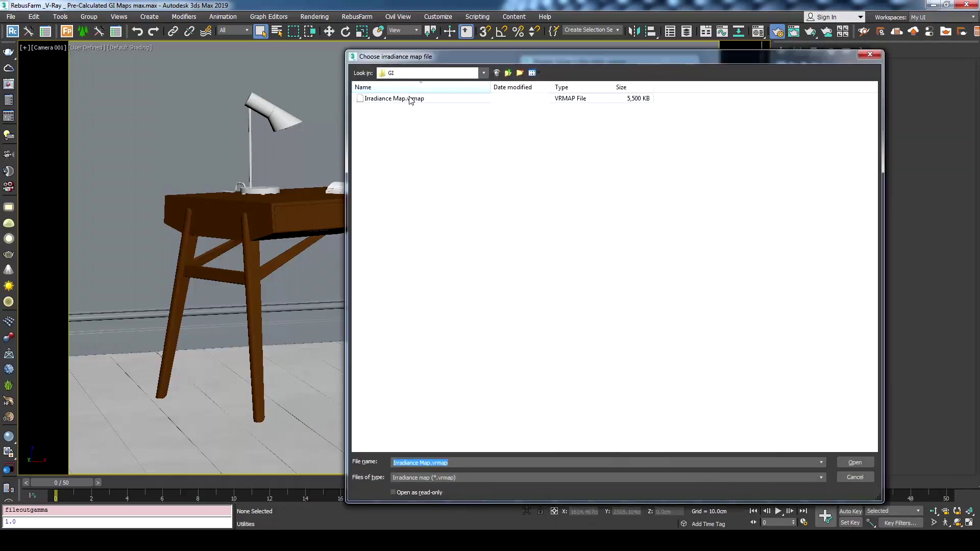
left_click(411, 100)
left_click(866, 464)
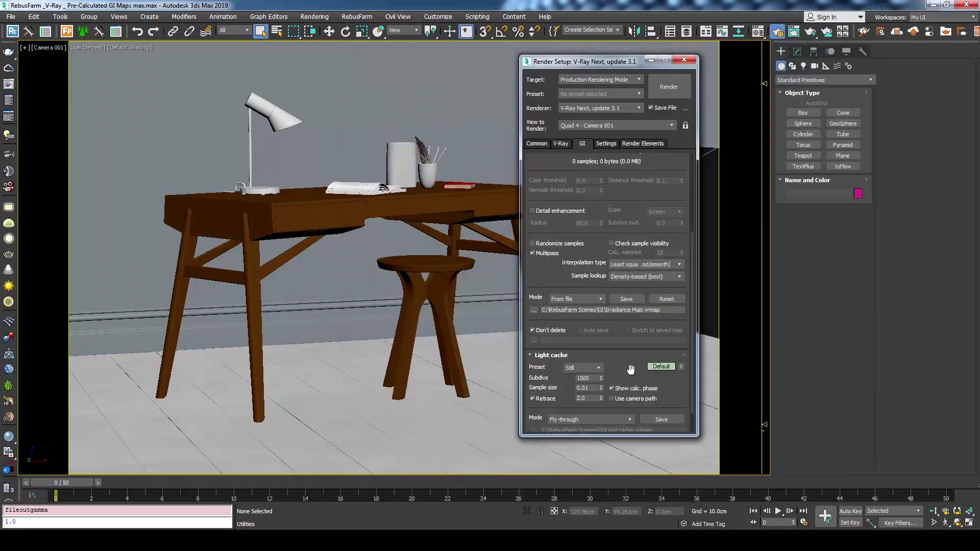
Step: Set the Light cache mode to From file and load Light cache.vrlmap
left_click_drag(631, 368, 630, 341)
left_click(628, 392)
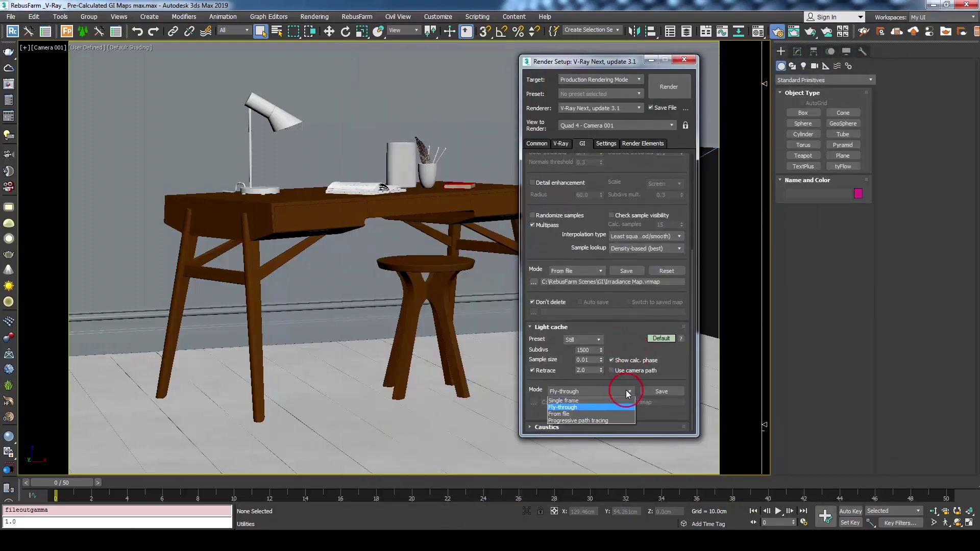
left_click(563, 414)
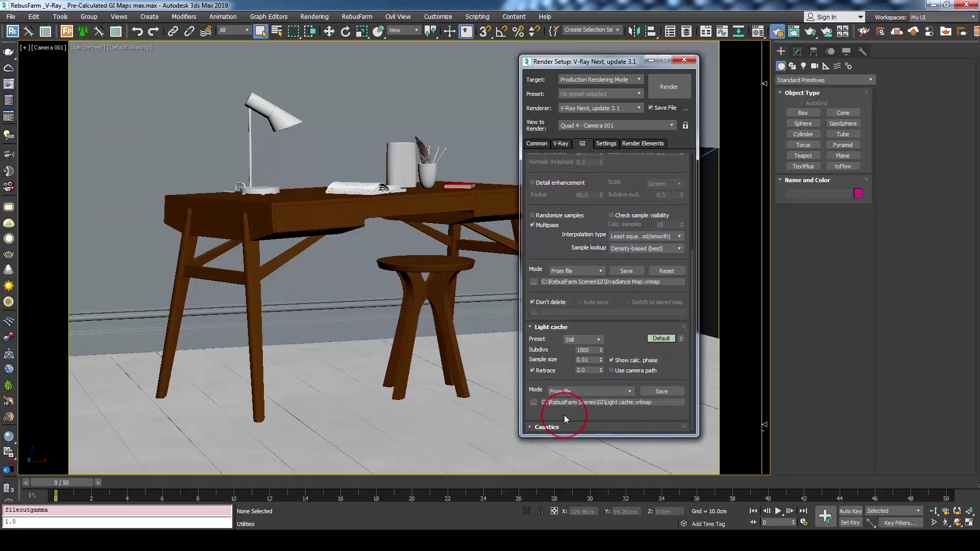
left_click(533, 403)
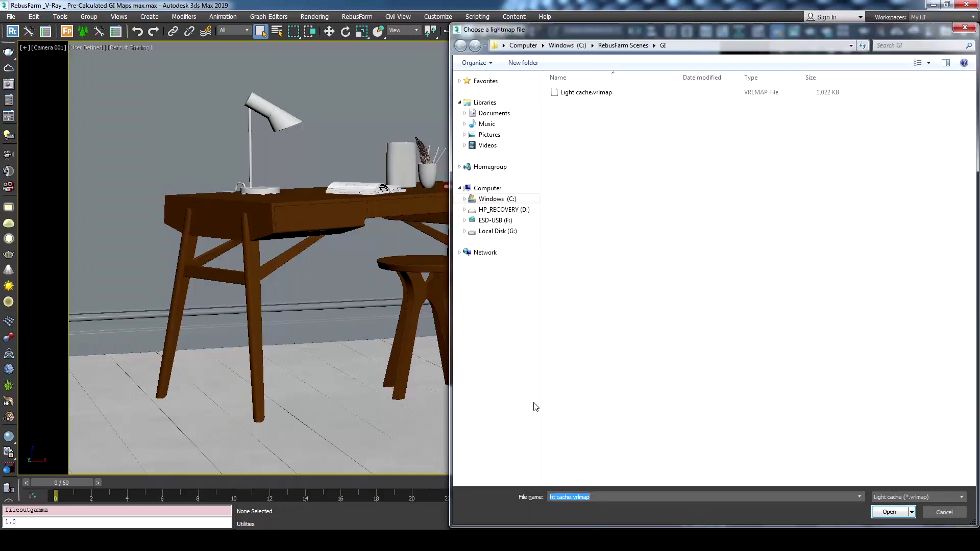
double_click(587, 93)
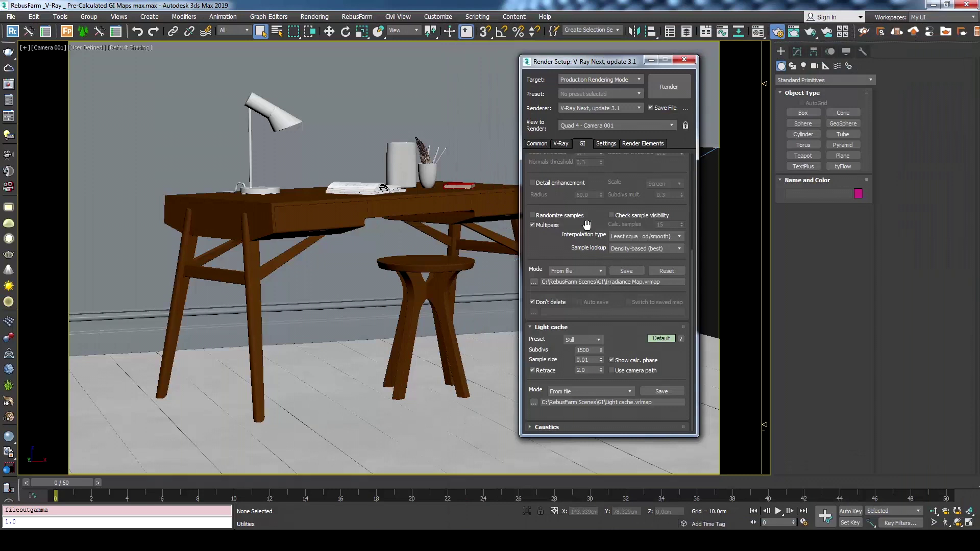
Step: On the V-Ray tab, uncheck Don't render final image
left_click(561, 144)
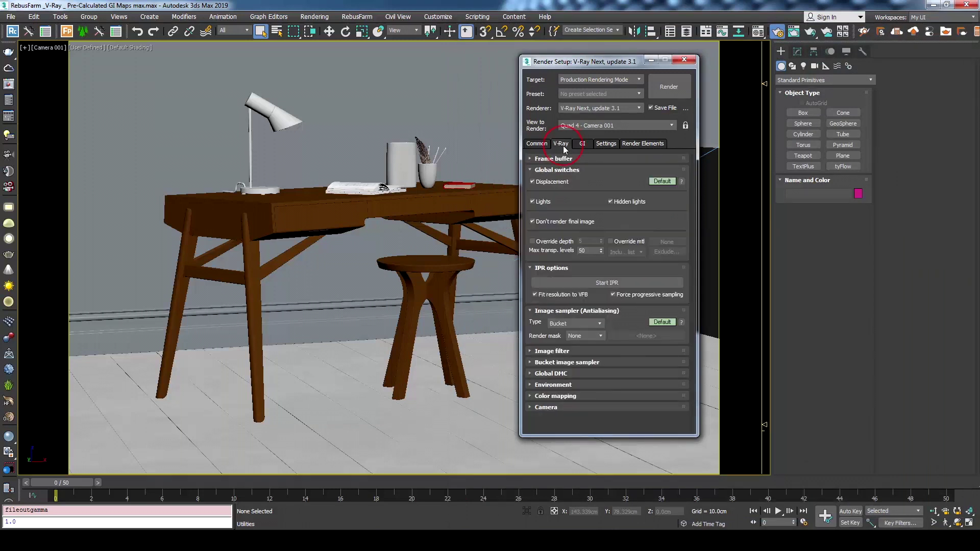
left_click(554, 224)
left_click(533, 224)
Step: On the Common tab, change Every Nth Frame from 15 to 1
left_click(542, 146)
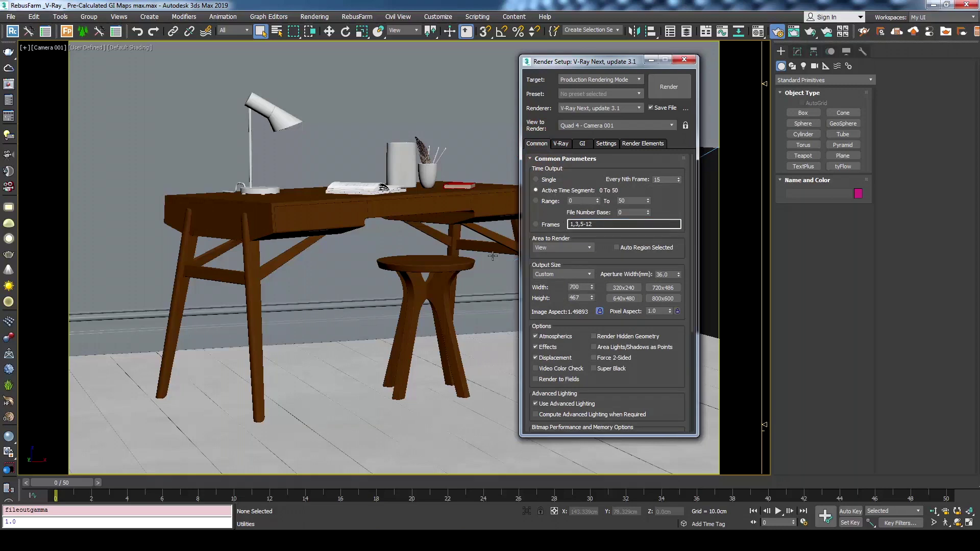
left_click_drag(68, 485, 24, 511)
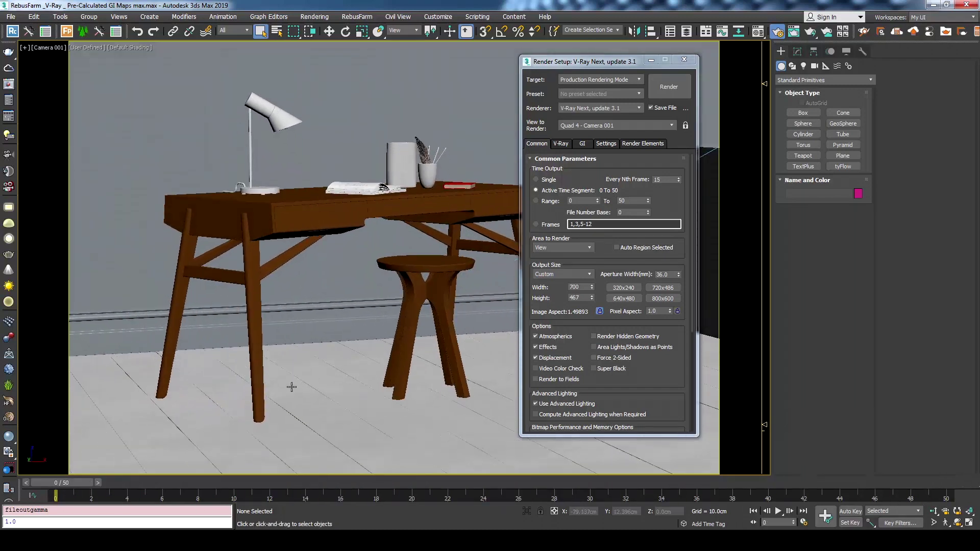
left_click(660, 182)
double_click(660, 181)
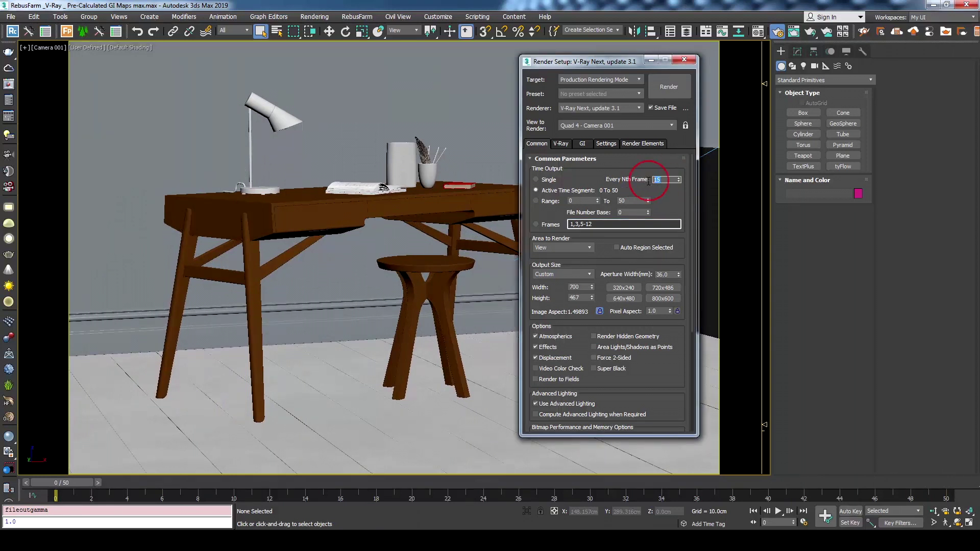
right_click(679, 183)
Step: Save render output as TIF file Pre-Calculated GI_00.tif in the Renderered Frames folder
left_click_drag(673, 211, 684, 142)
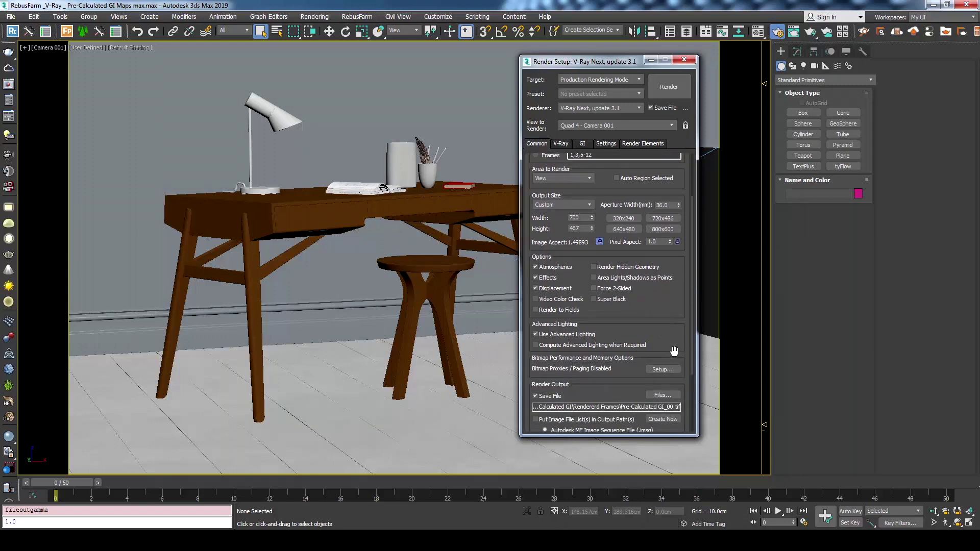
left_click(662, 396)
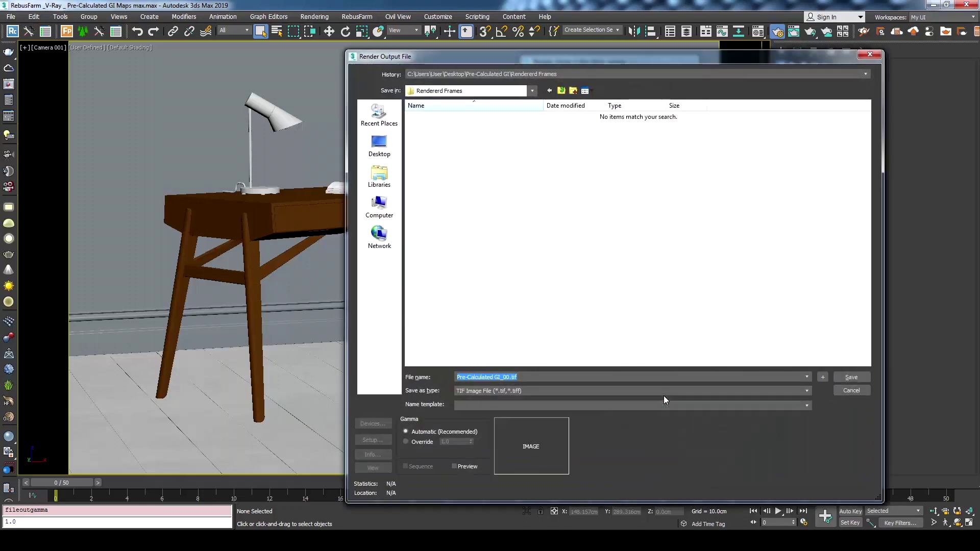
left_click_drag(518, 378, 454, 378)
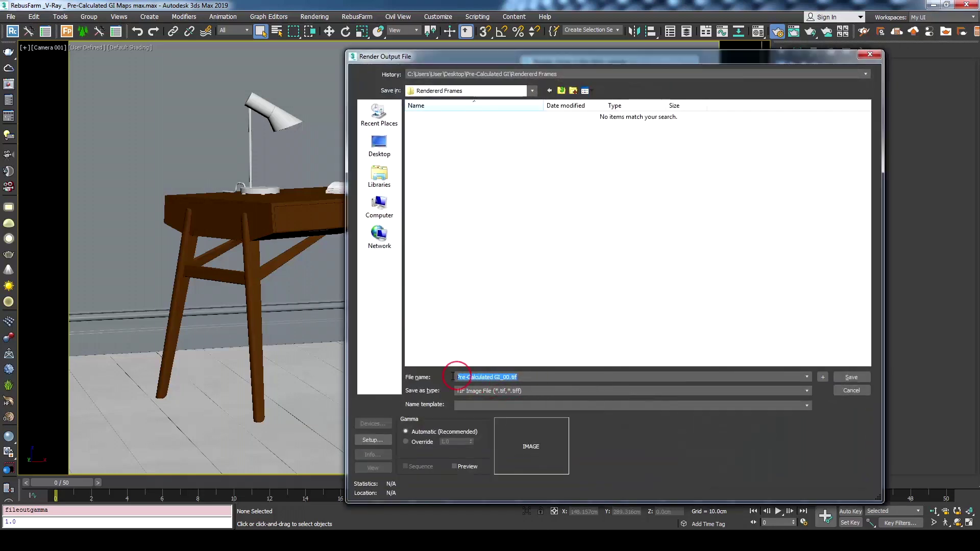
left_click(476, 387)
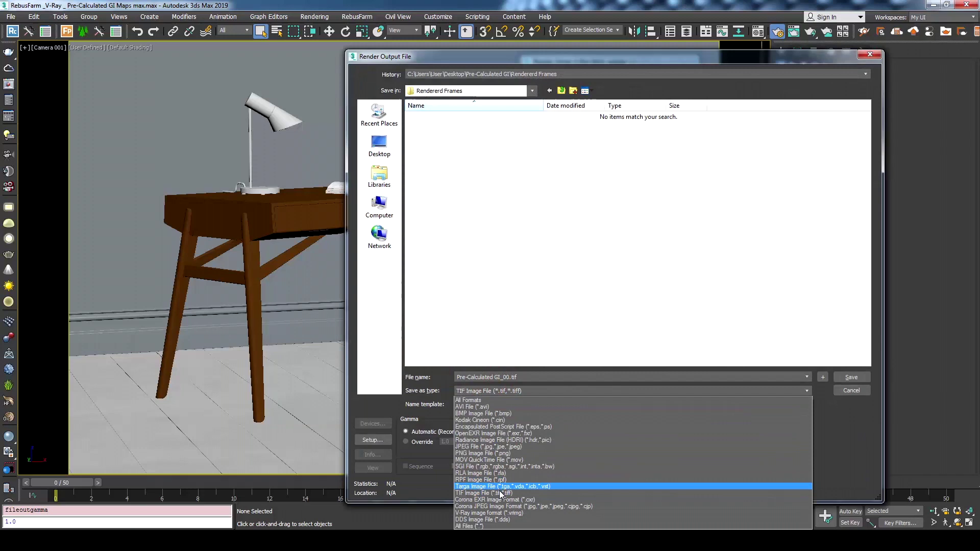
left_click(500, 496)
left_click(850, 378)
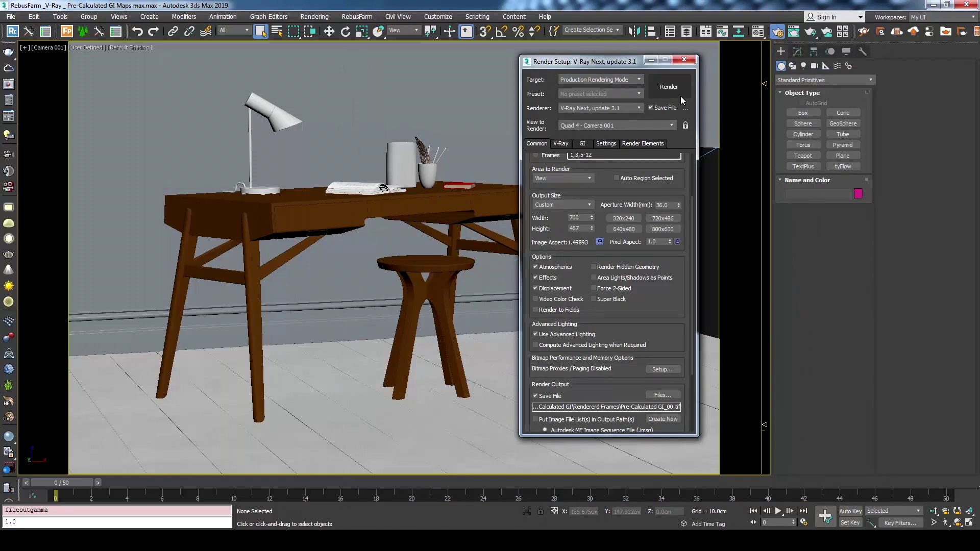
Step: Check the desk scene in Farminizer and upload it to RebusFarm
left_click(880, 32)
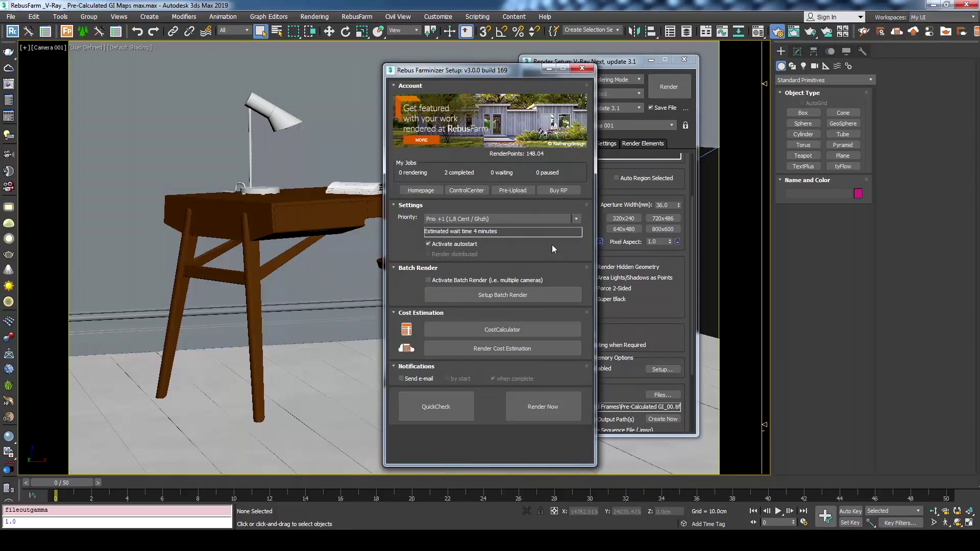
left_click(537, 408)
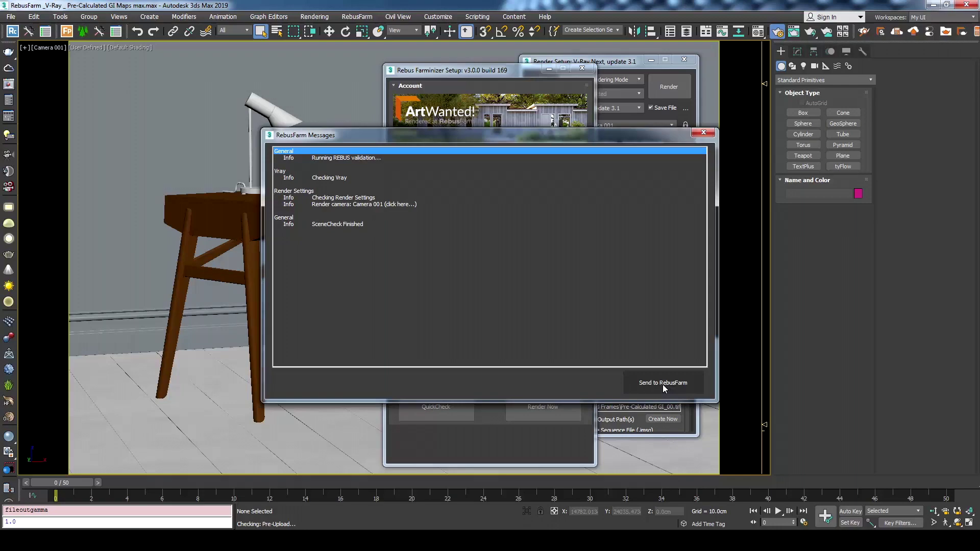
left_click(663, 386)
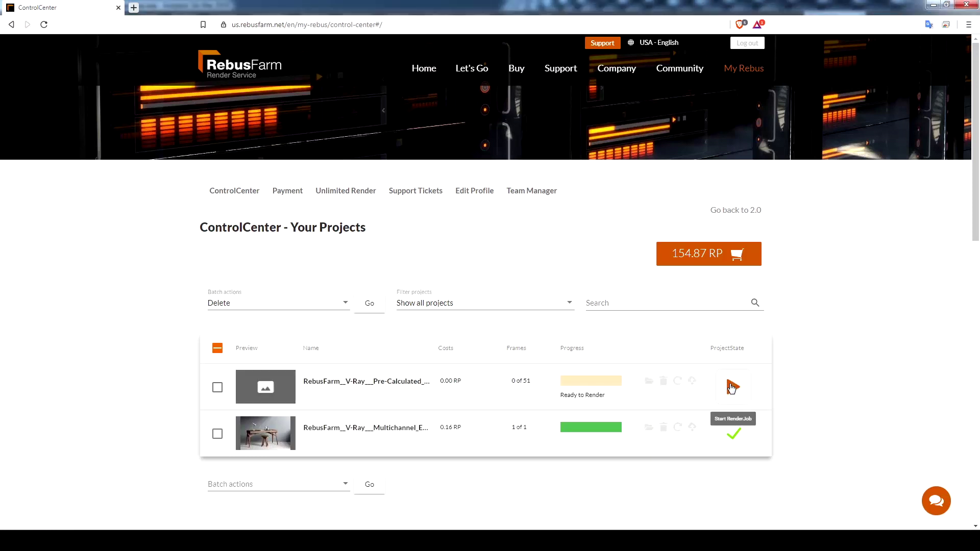
Step: Start the farm job, watch all 51 frames complete, then open the download folder
left_click(733, 389)
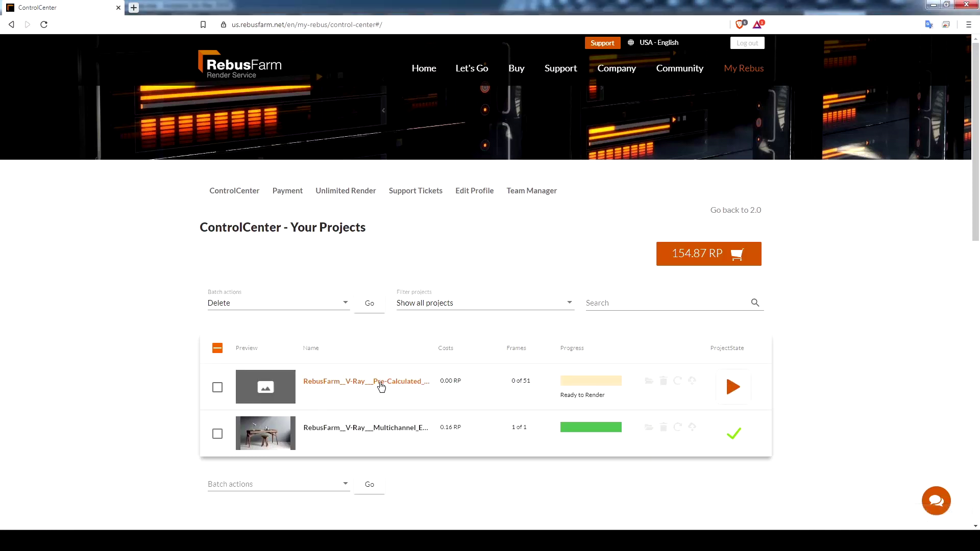
left_click(381, 401)
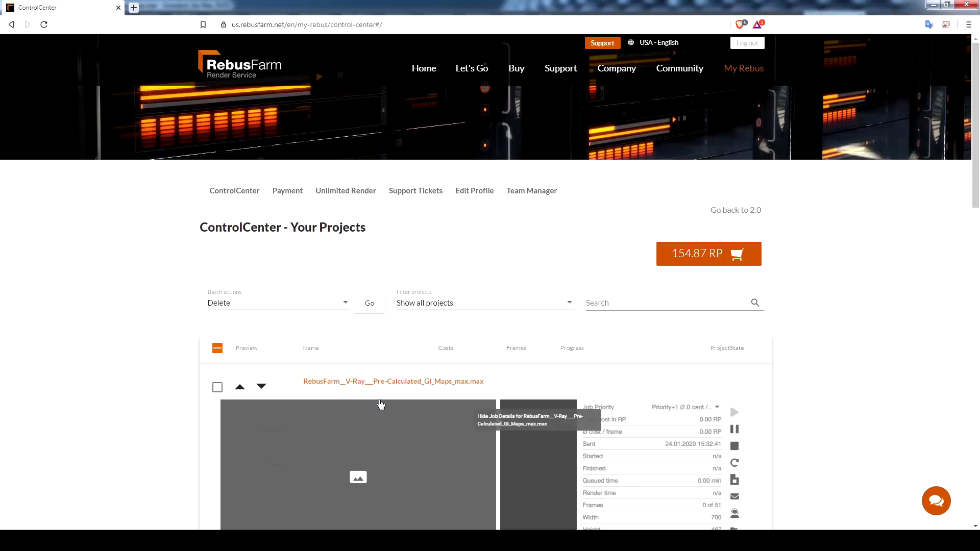
scroll(381, 405, "down", 3)
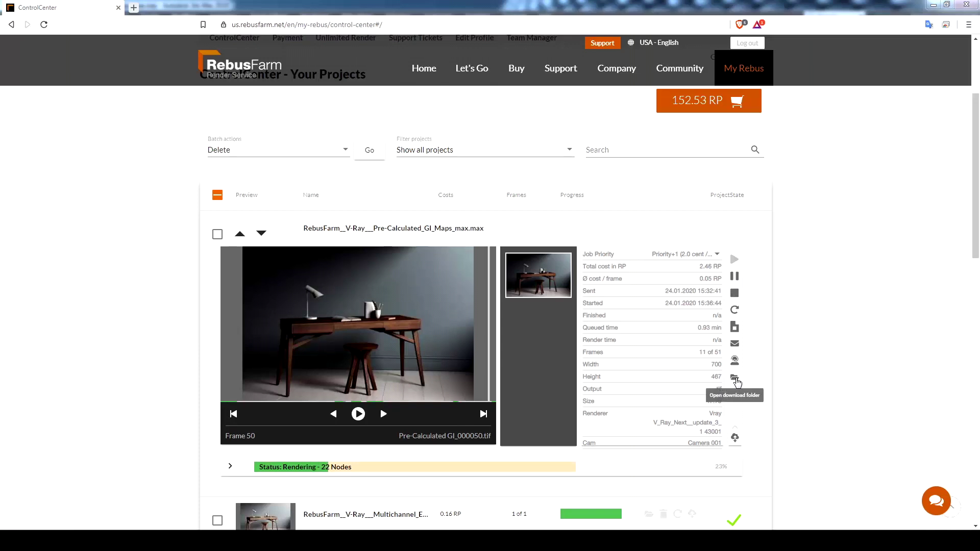
left_click(736, 380)
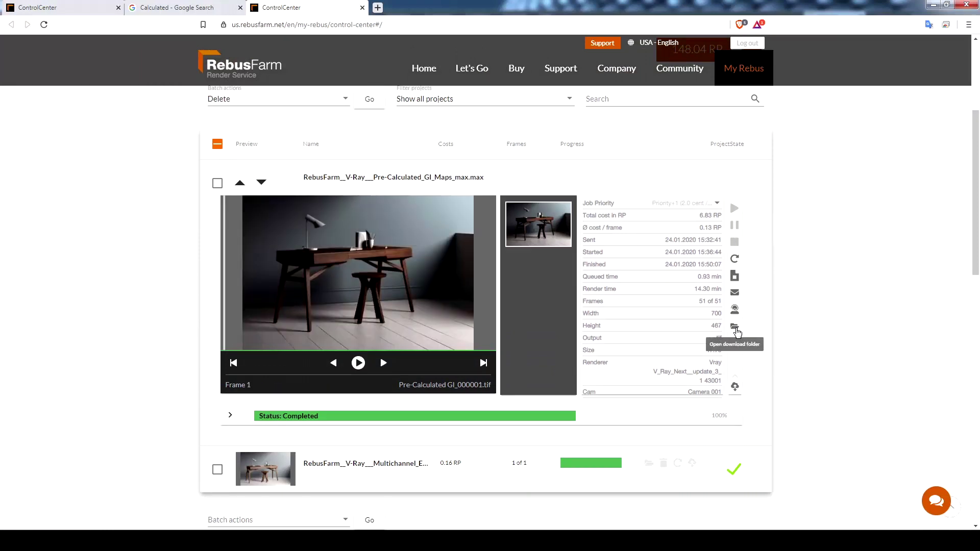
left_click(735, 328)
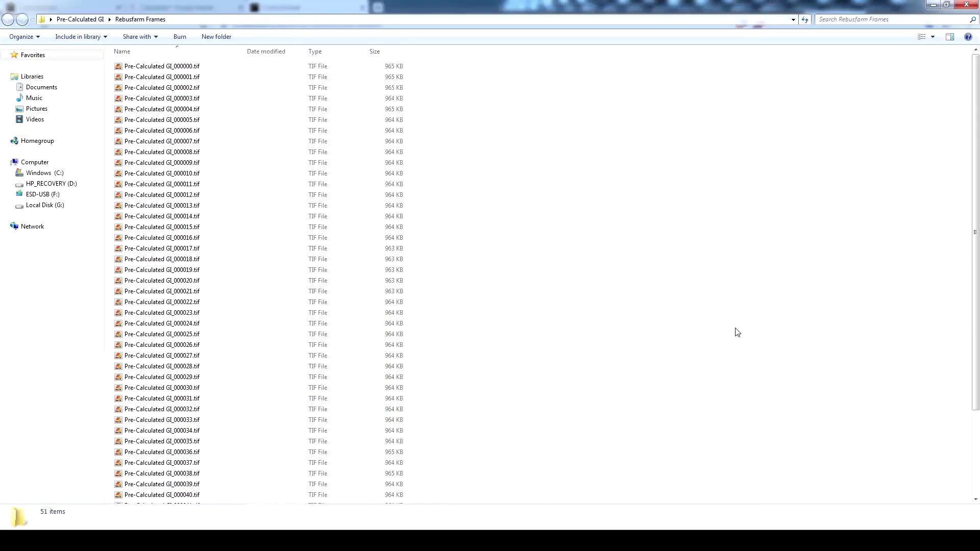